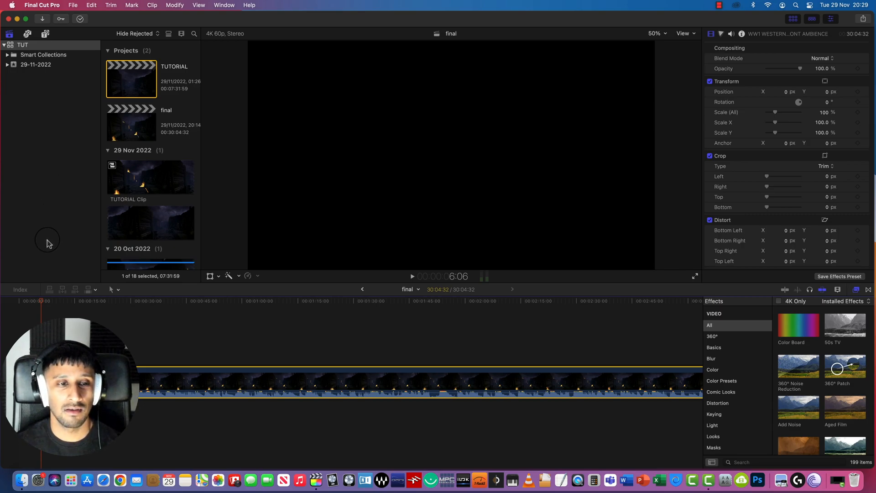
Play back the opening of the final project in the viewer to examine the finished trench scene
key(space)
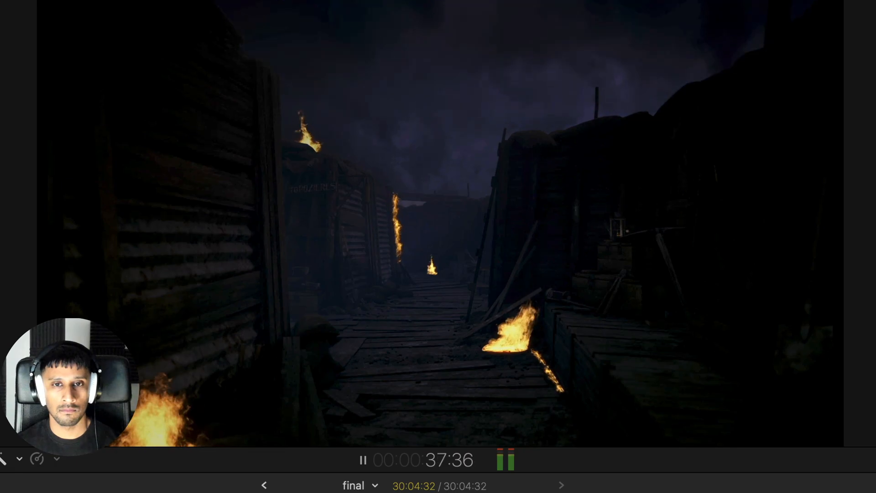
key(space)
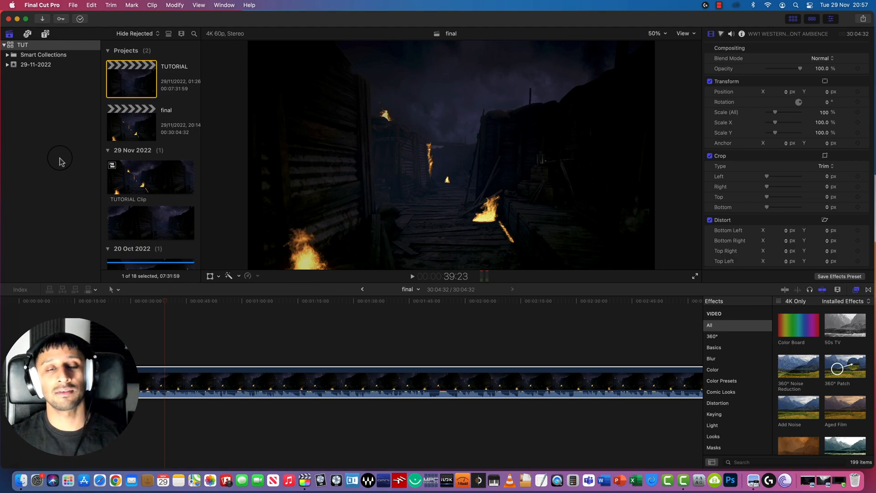
Switch to Preview to examine the original trench picture INITIAL IMAGE.jpg, and return to Final Cut Pro
click(16, 19)
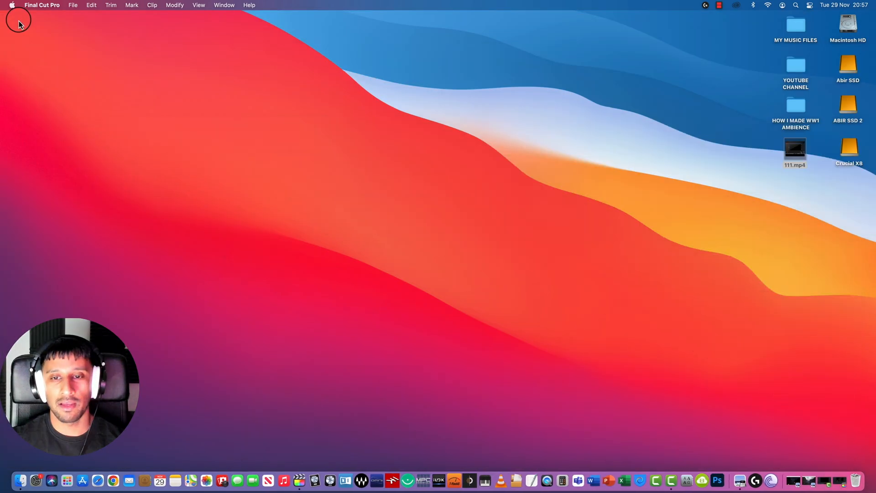
click(821, 480)
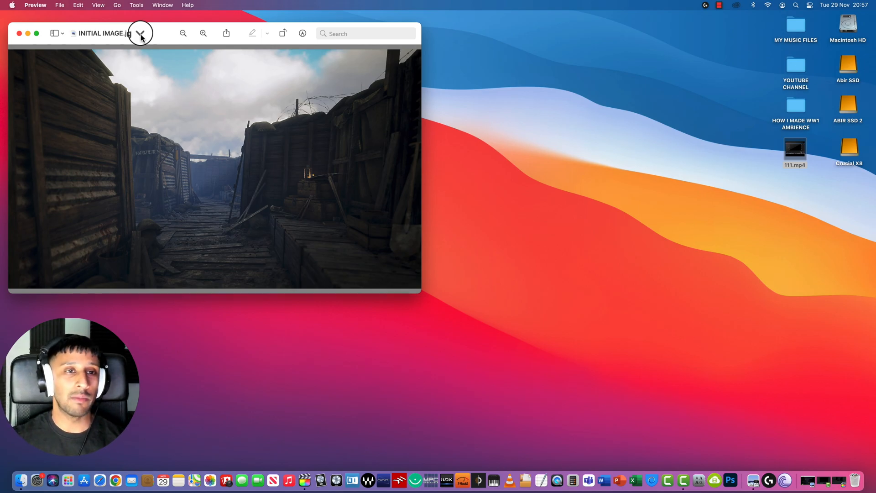
drag(152, 36, 152, 33)
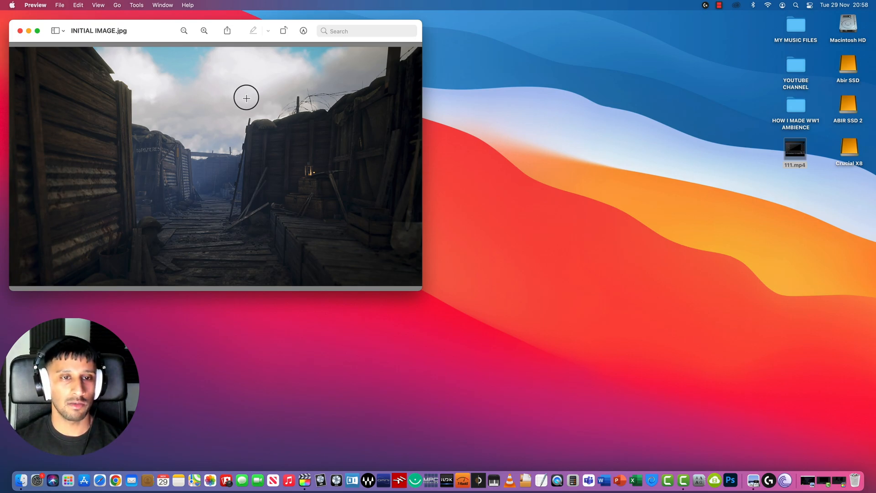
click(811, 479)
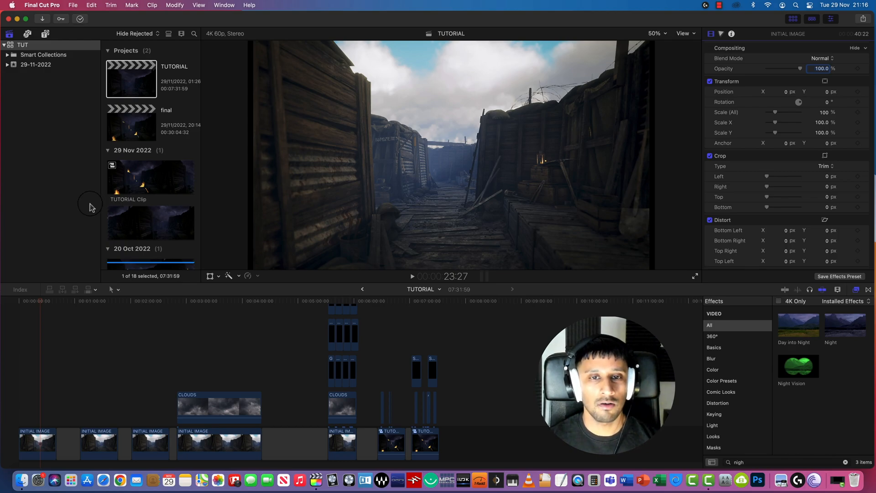
Apply the Day into Night effect to the first INITIAL IMAGE clip and scrub through it
click(38, 302)
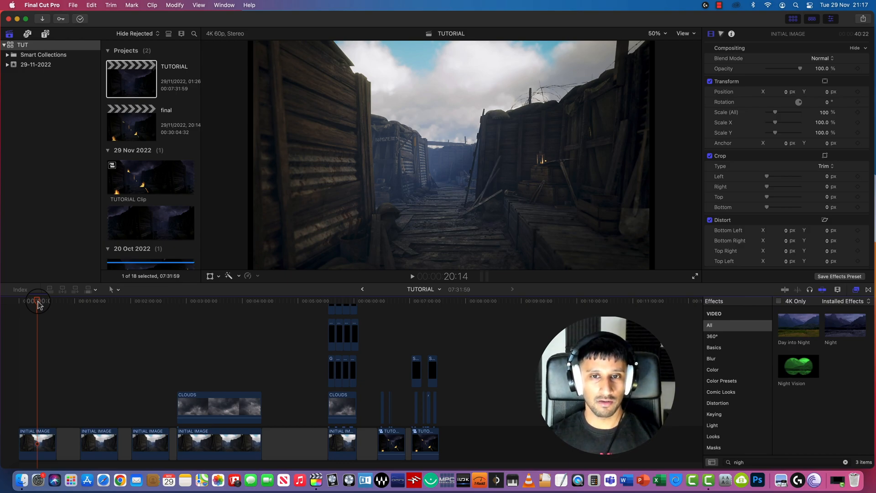
drag(775, 333, 38, 441)
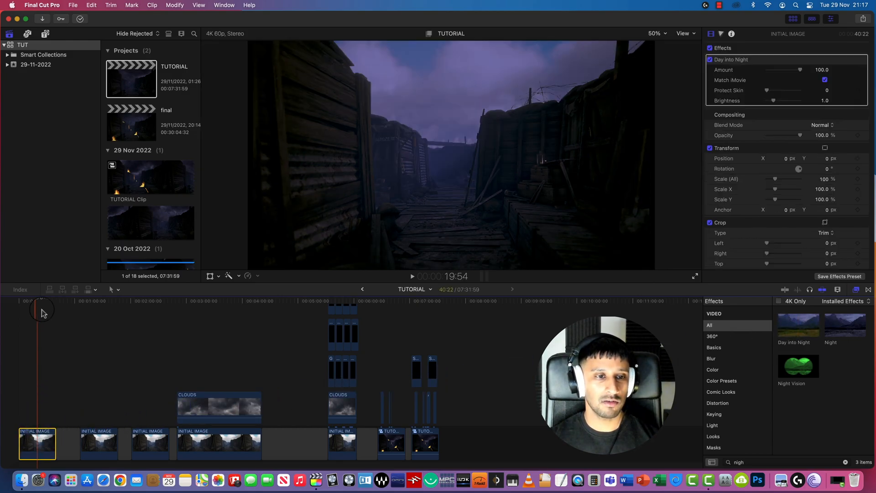
drag(38, 310, 25, 320)
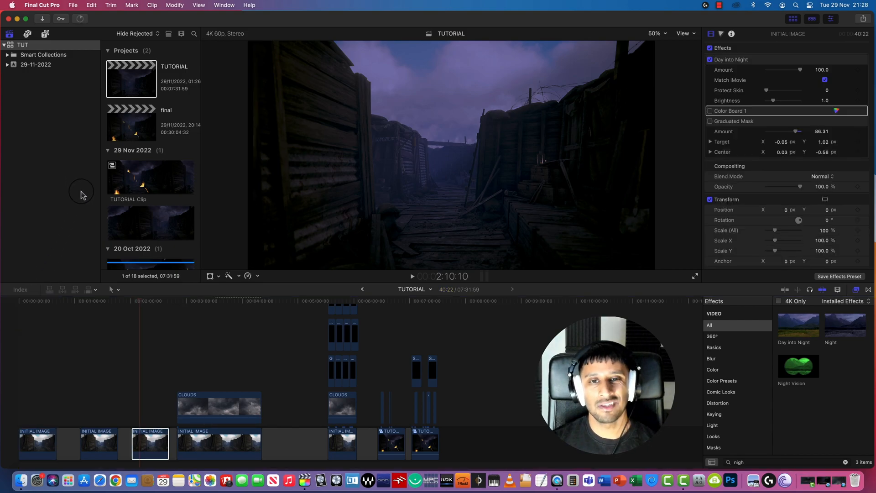
Enable the Graduated Mask and Color Board 1 on the third INITIAL IMAGE clip, and compare it with the first clip
click(710, 121)
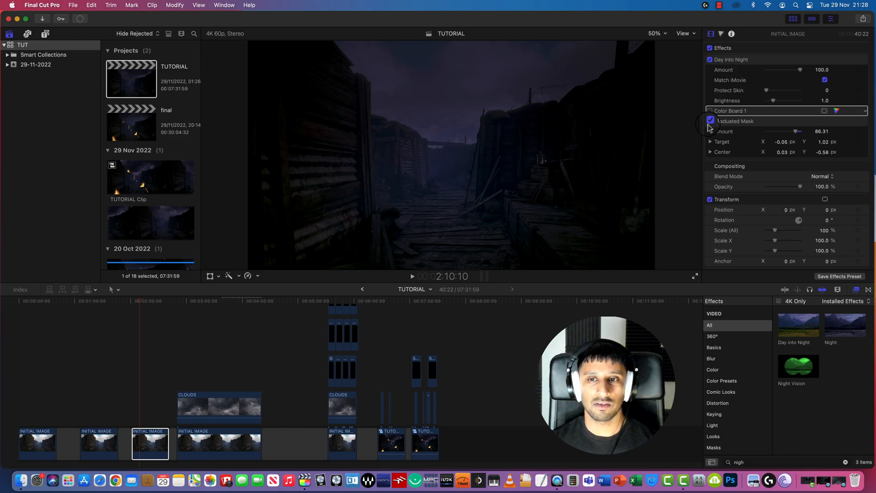
click(709, 112)
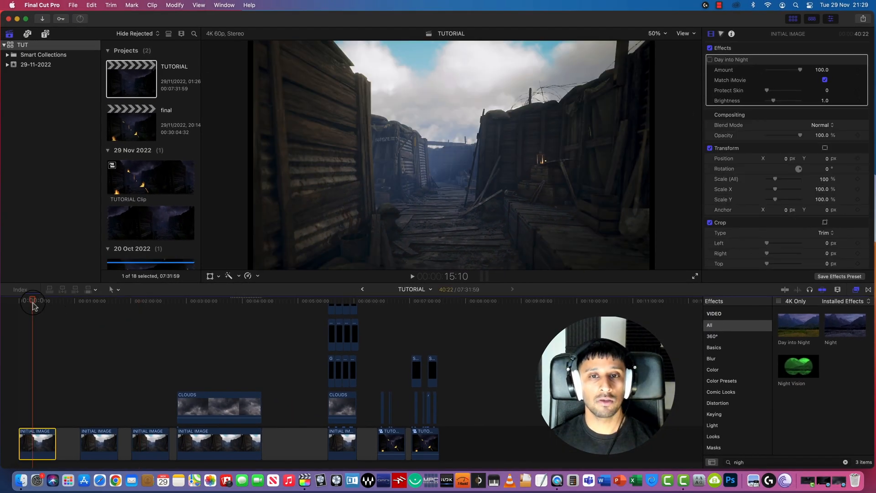
drag(32, 305, 150, 306)
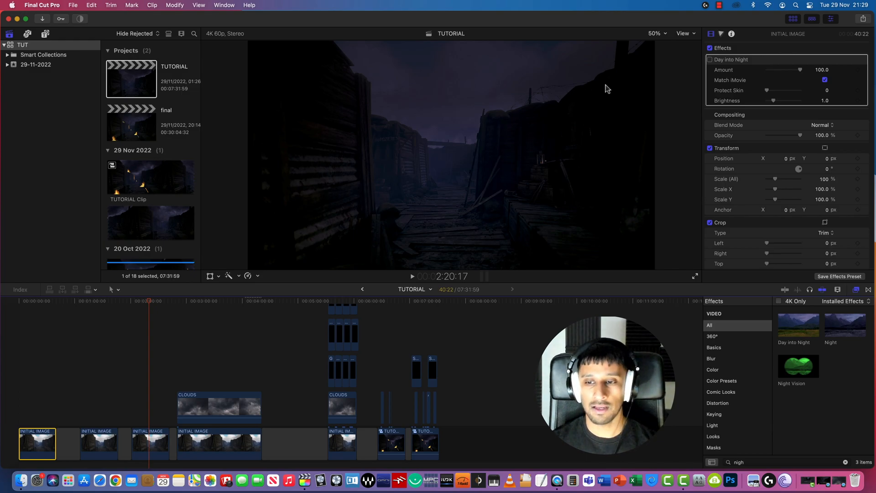
Switch to QuickTime Player to preview the CLOUDS.mp4 footage, and quit it to return to Final Cut Pro
click(838, 480)
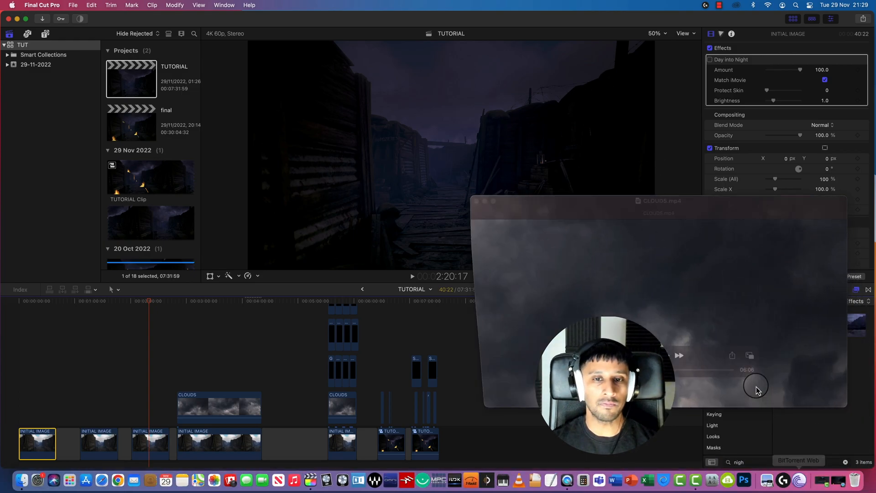
drag(553, 201, 441, 158)
click(546, 311)
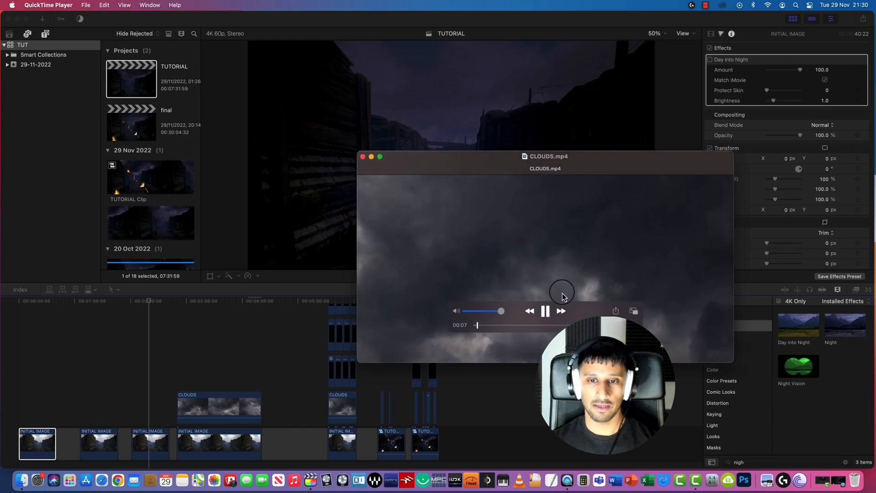
click(545, 311)
key(super+q)
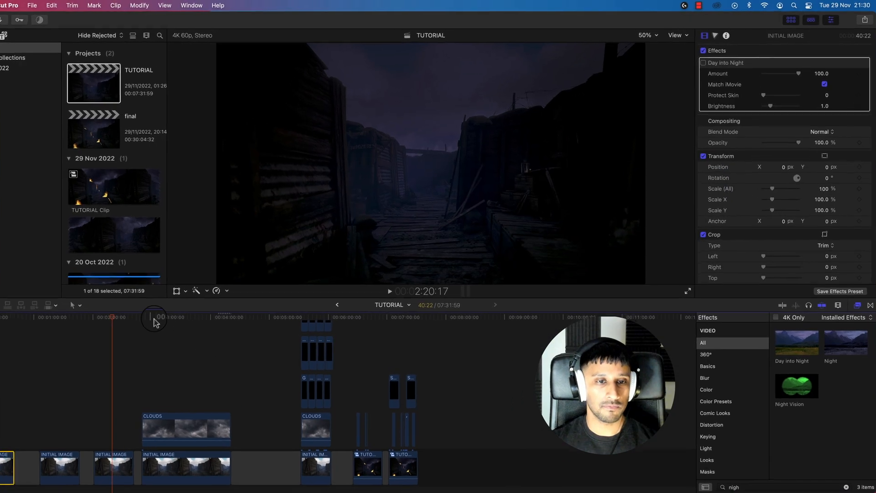
Enable the Draw Mask and Day into Night effects on the CLOUDS clip, and play the masked sky from the clip's start
click(158, 315)
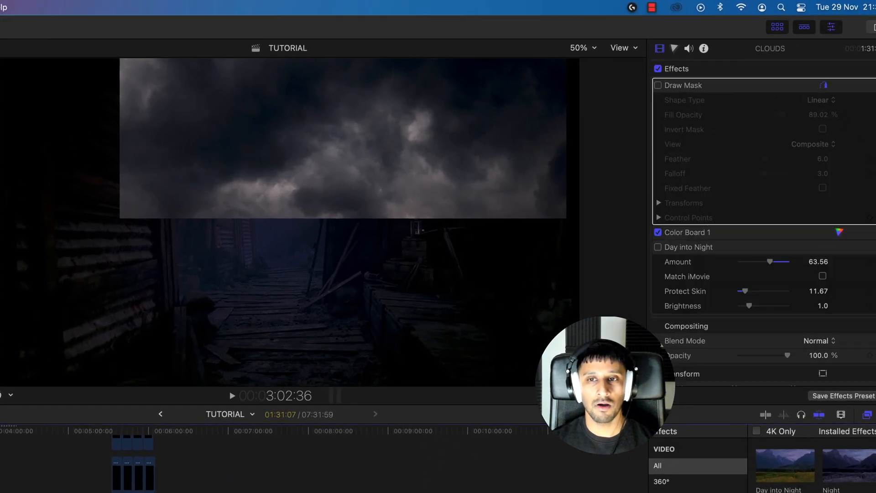
click(657, 85)
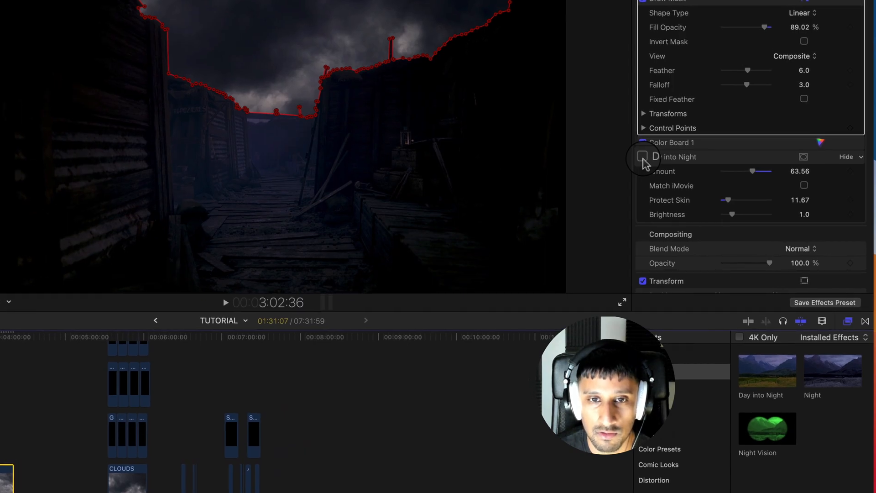
click(642, 156)
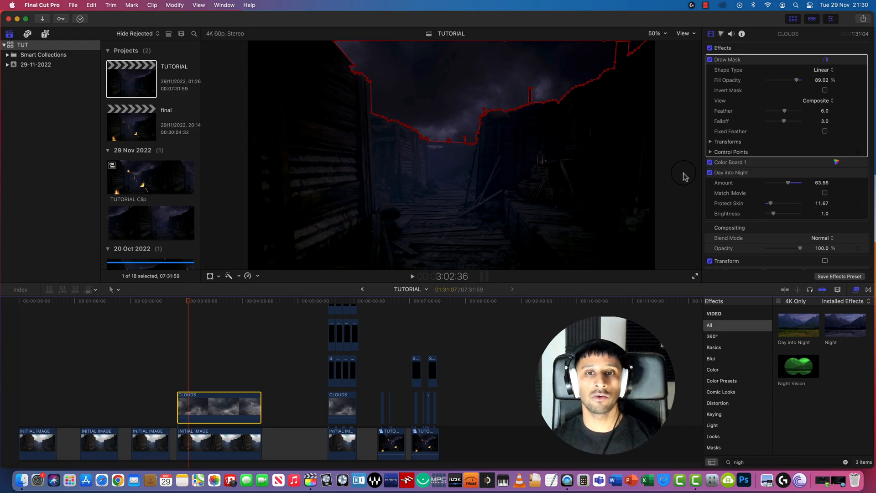
click(732, 51)
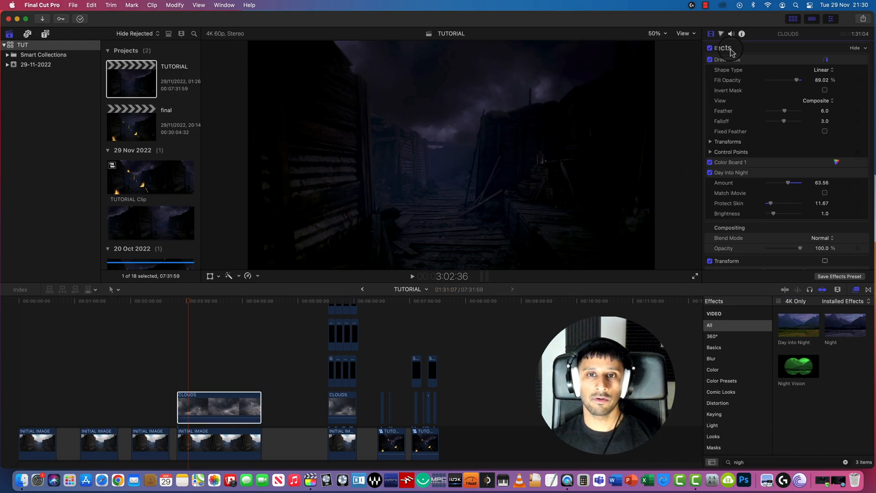
click(181, 303)
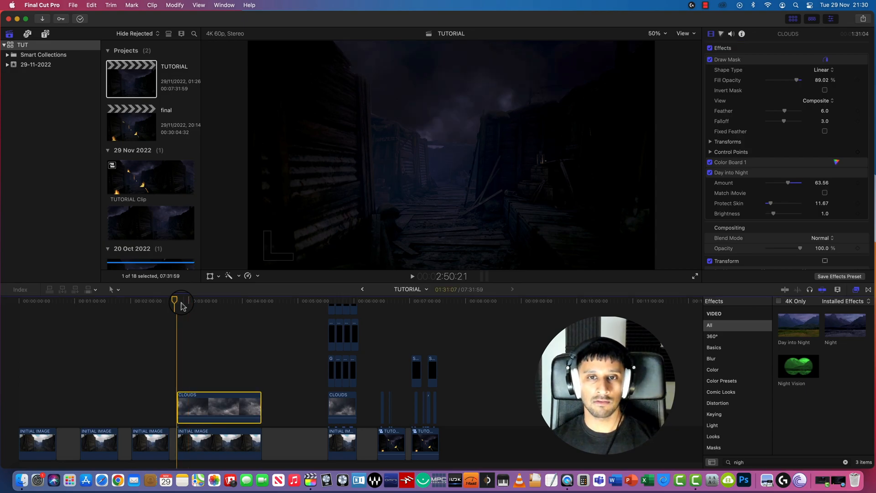
key(space)
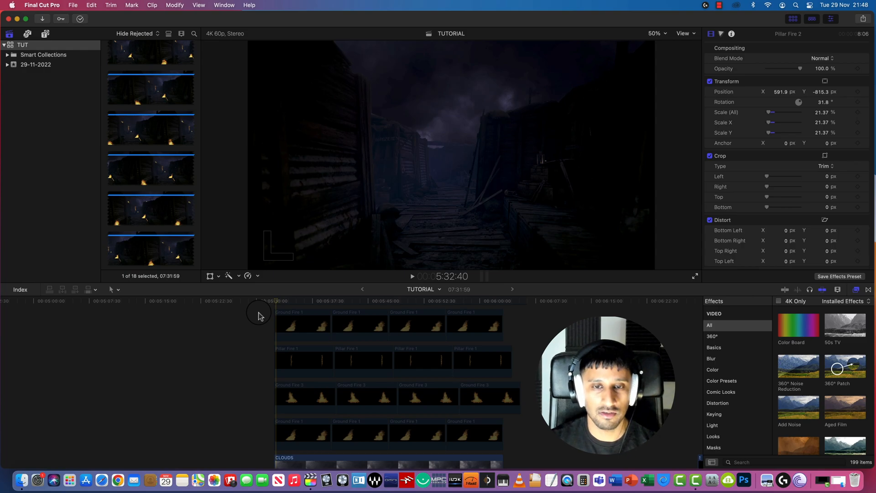
Switch to Finder's FIRE OVERLAYS folder, preview the Ground Fire and Pillar Fire overlays, and return to Final Cut Pro
key(ctrl+Up)
key(ctrl+Up)
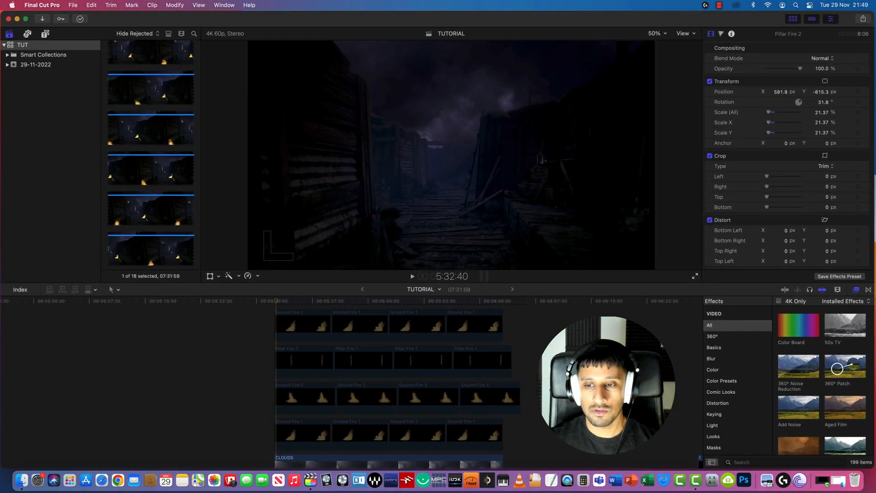
click(841, 482)
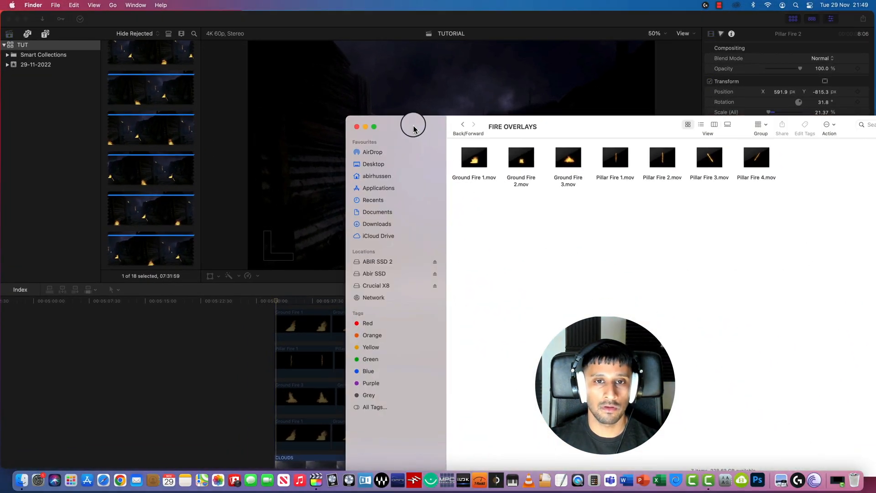
drag(411, 121, 231, 107)
click(291, 137)
key(space)
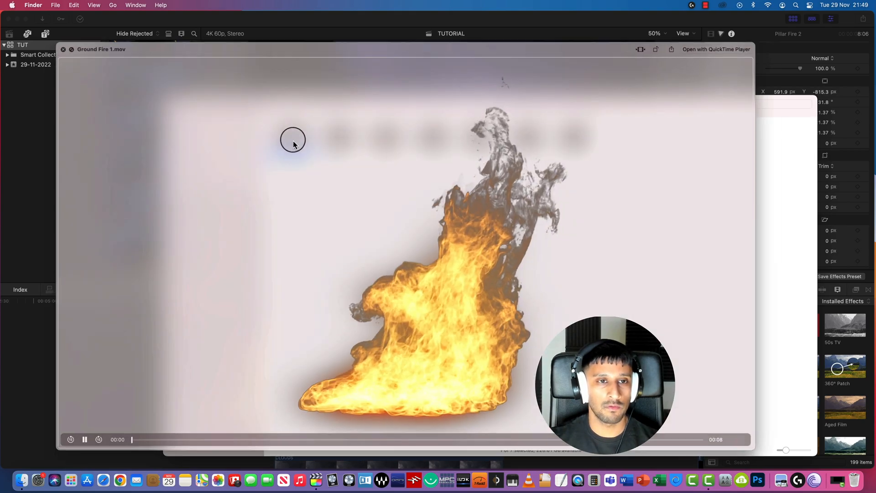
drag(48, 34, 194, 155)
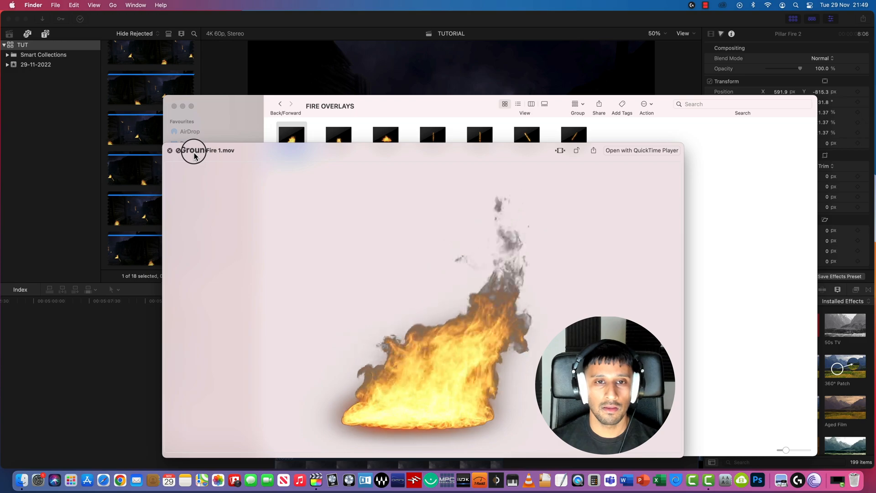
key(Right)
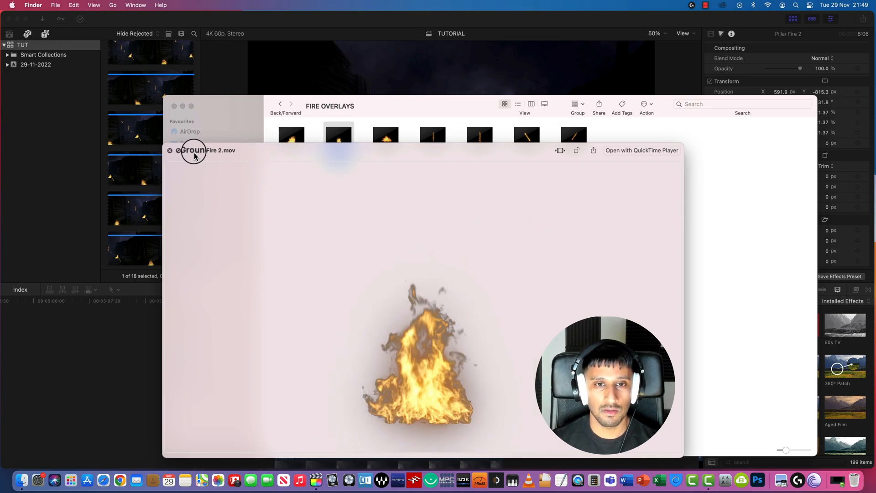
click(385, 135)
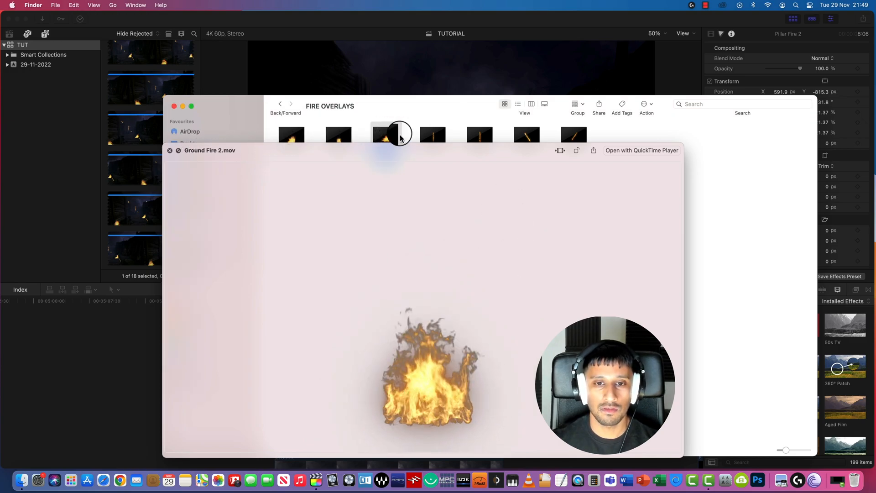
click(434, 136)
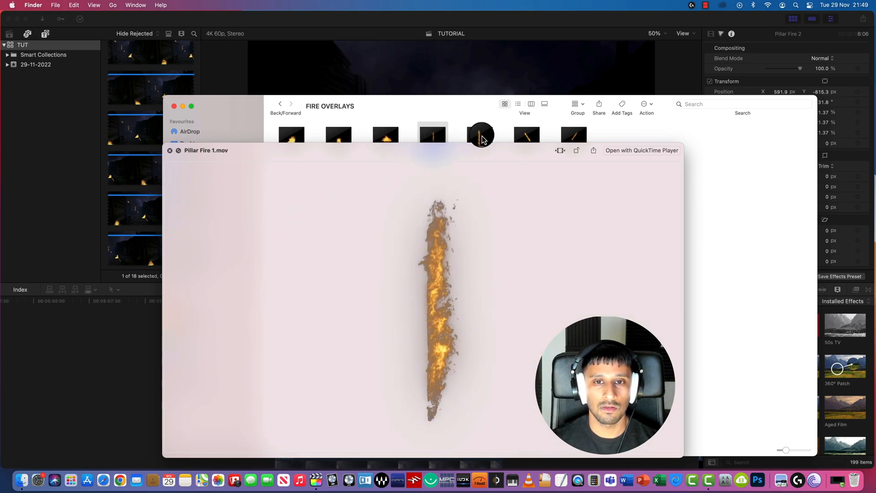
click(481, 136)
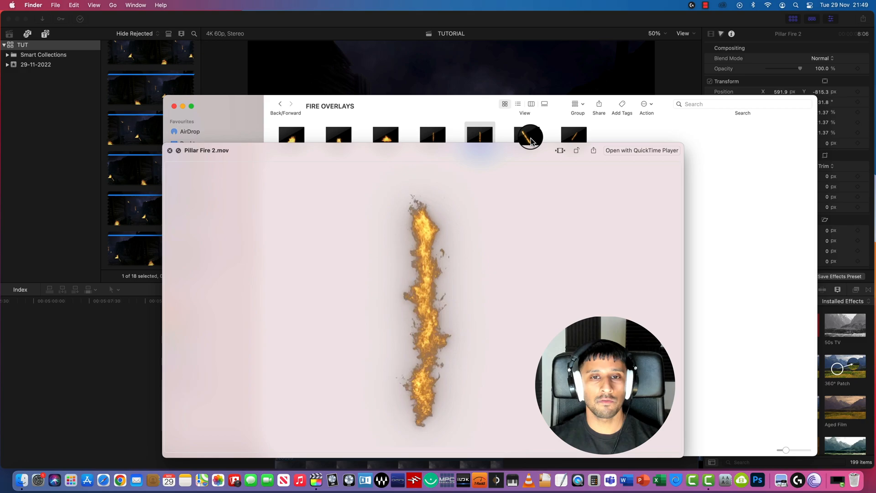
click(170, 151)
click(109, 336)
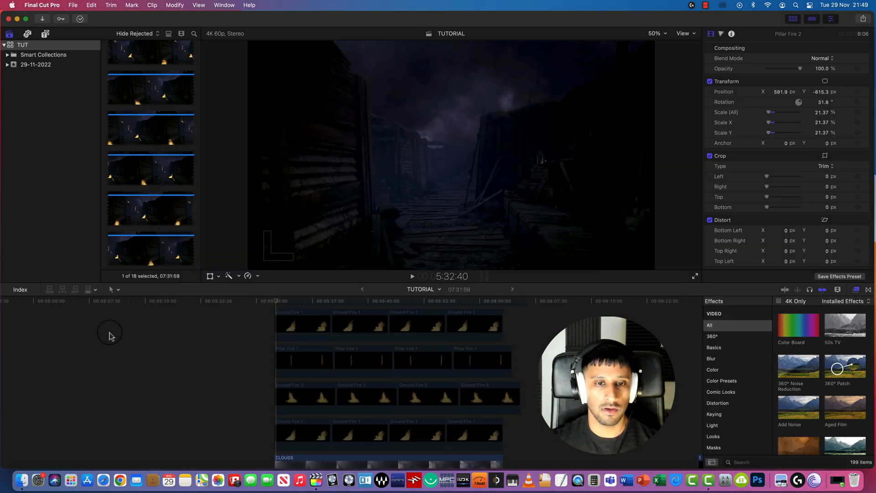
Enable the row of four Ground Fire 1 clips directly above CLOUDS and try moving the flame within the trench using Transform
drag(257, 432, 506, 433)
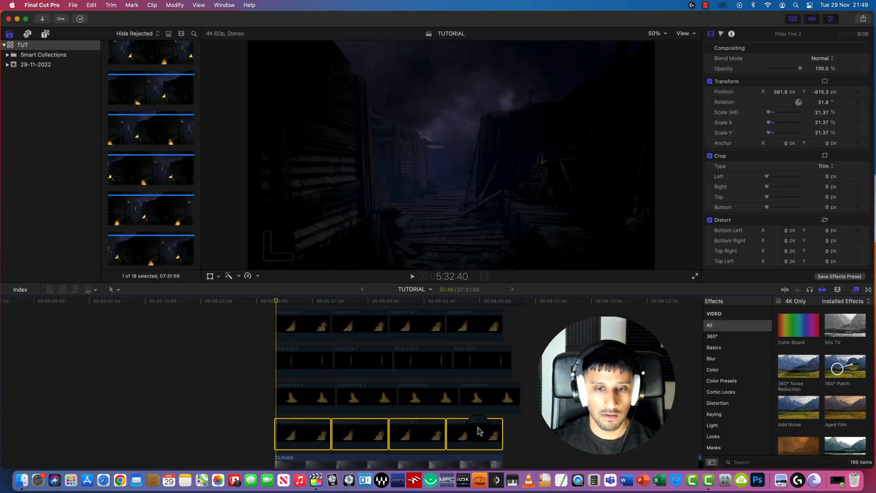
right_click(480, 432)
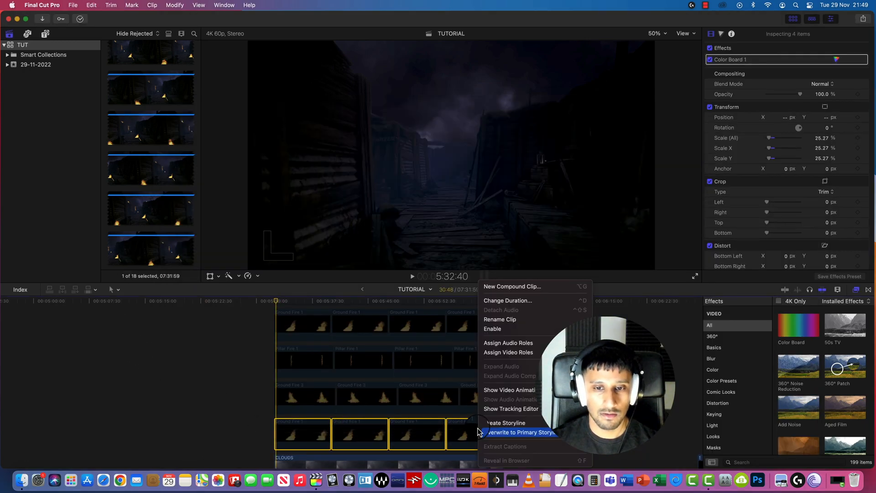
click(495, 329)
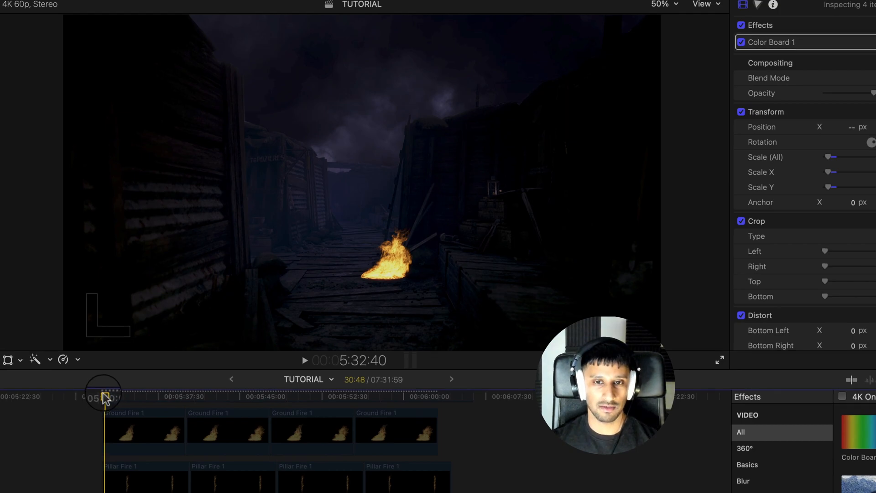
click(10, 362)
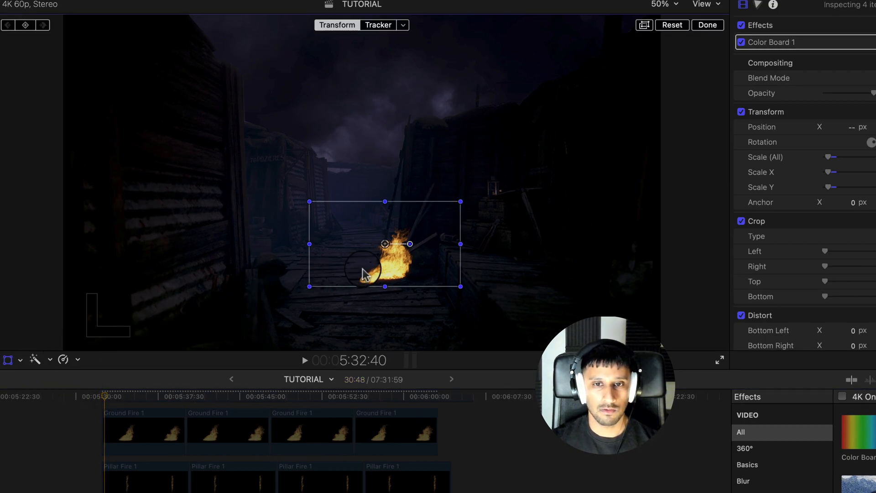
drag(371, 256, 414, 266)
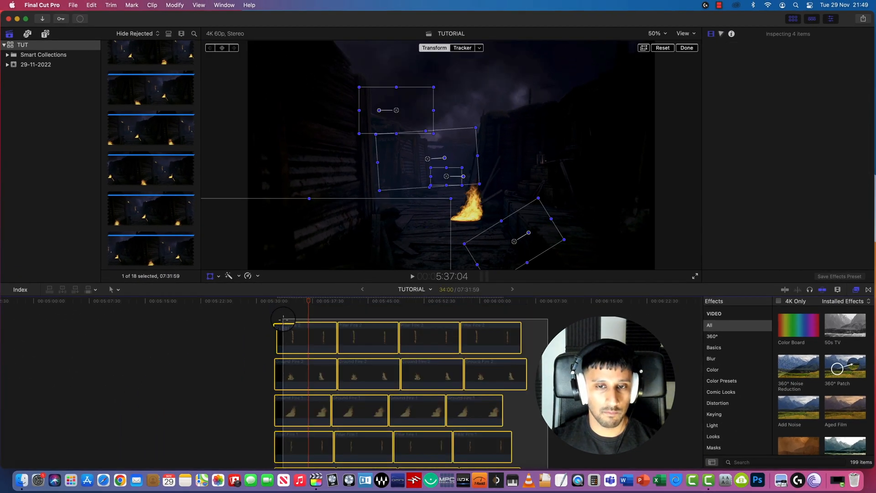
Select all the disabled Ground Fire and Pillar Fire clips in the stacked rows and enable them together
click(288, 325)
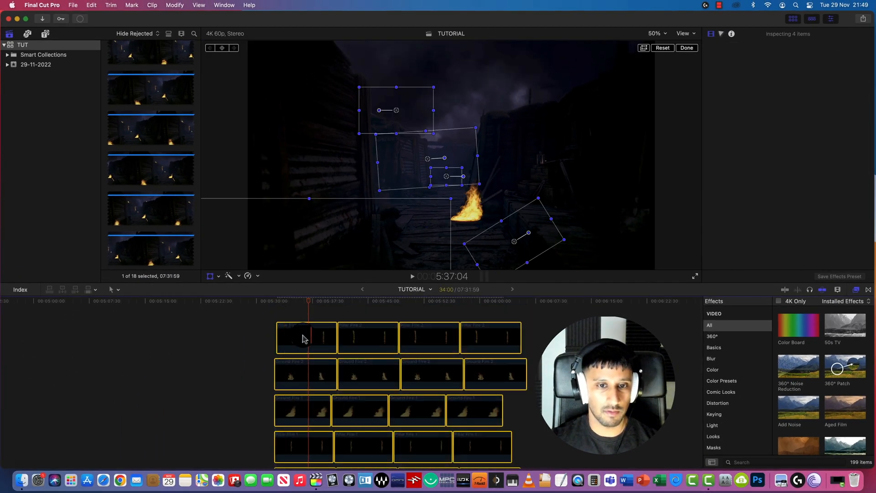
right_click(303, 335)
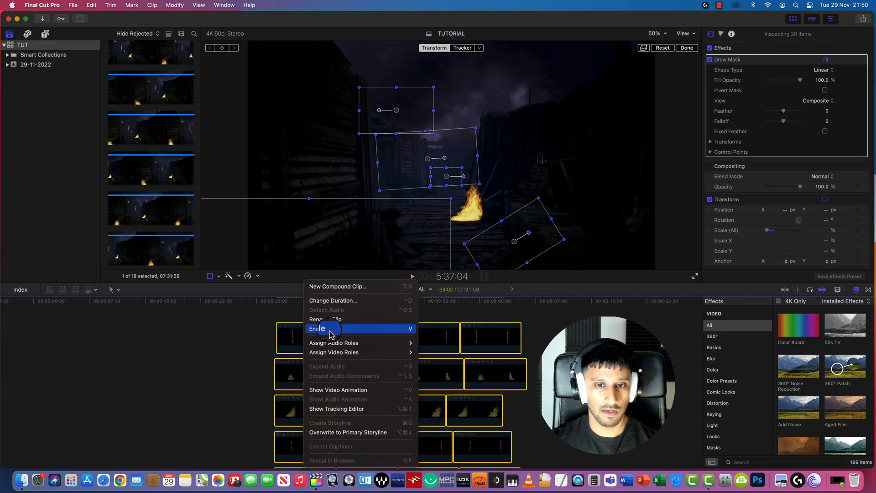
click(326, 327)
click(256, 361)
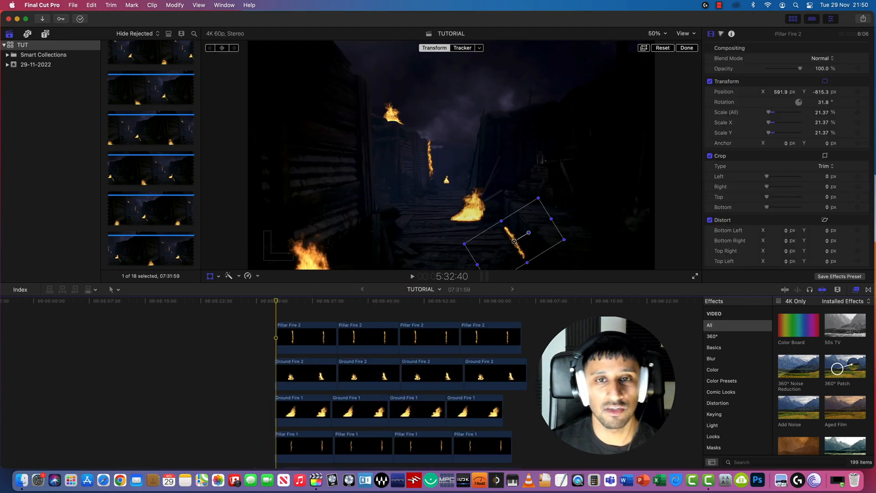
Finish the Transform adjustment and play the trench scene with all fire overlays from the start of the fire clips
click(684, 49)
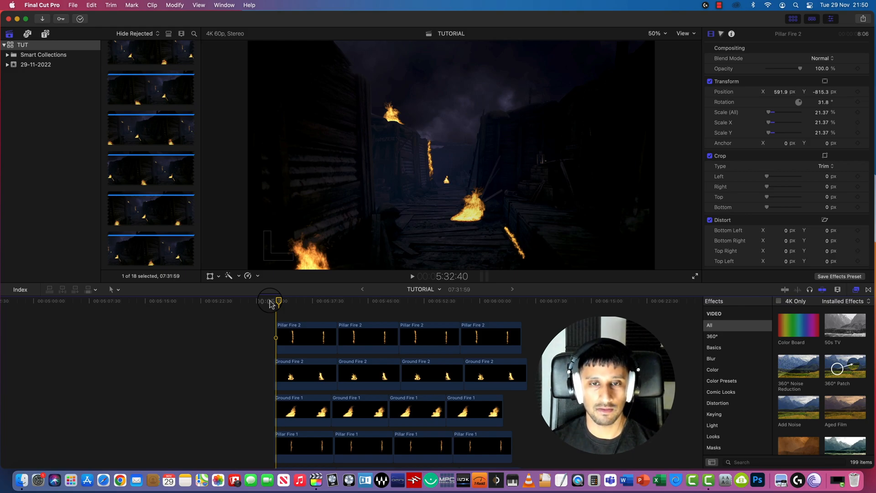
scroll(271, 303, right, 1)
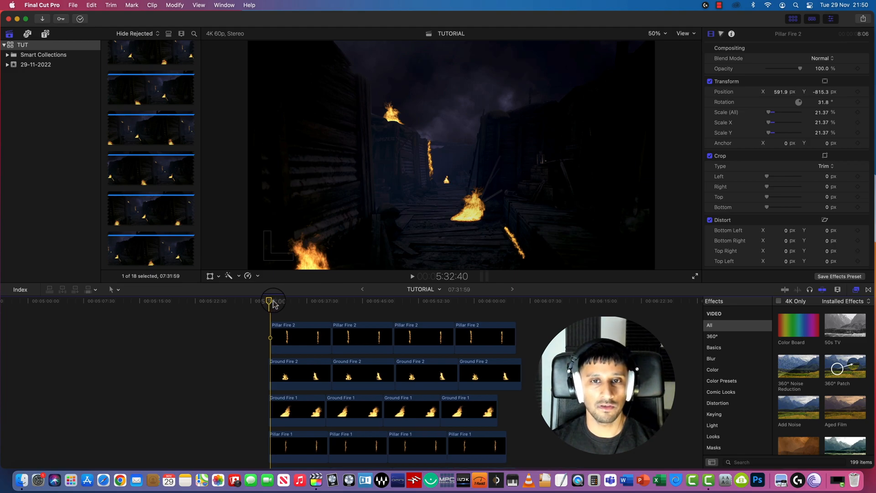
key(space)
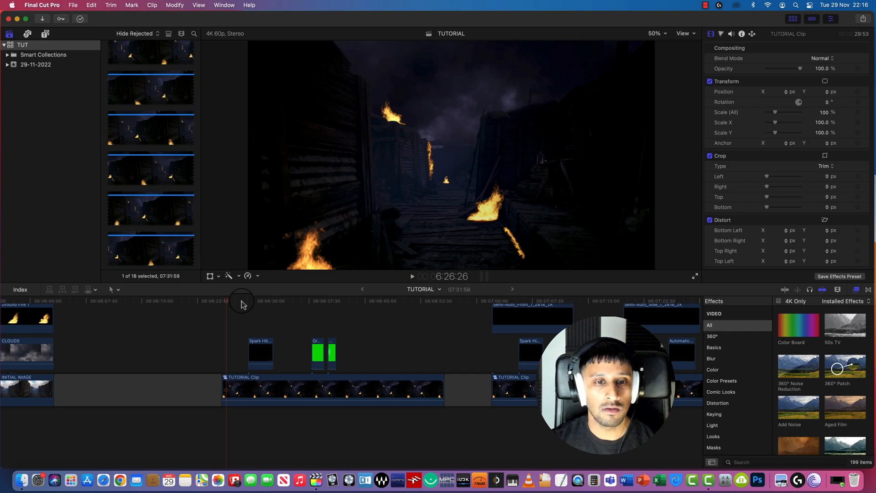
Play the first TUTORIAL Clip section from the start of its Spark Hit overlay to preview the spark effect
click(231, 302)
drag(231, 302, 248, 302)
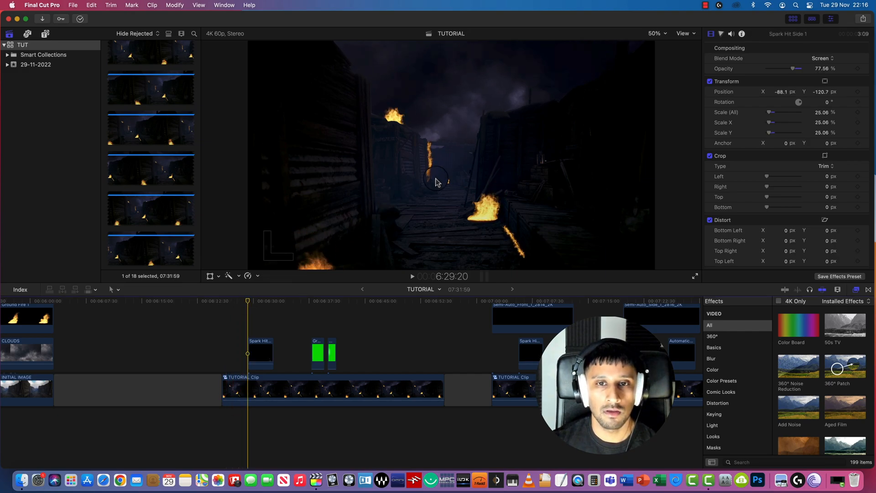
key(space)
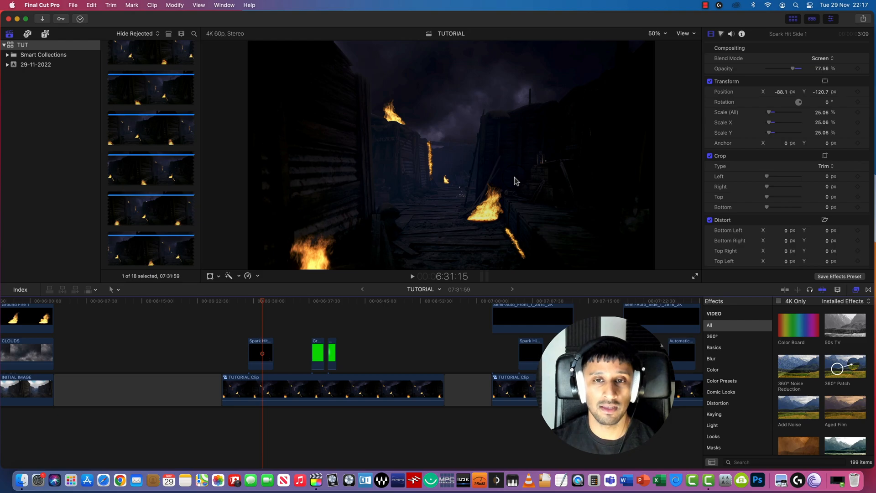
Preview the keyed green screen clips above the first TUTORIAL Clip by playing from the start of the first one
click(326, 329)
click(310, 303)
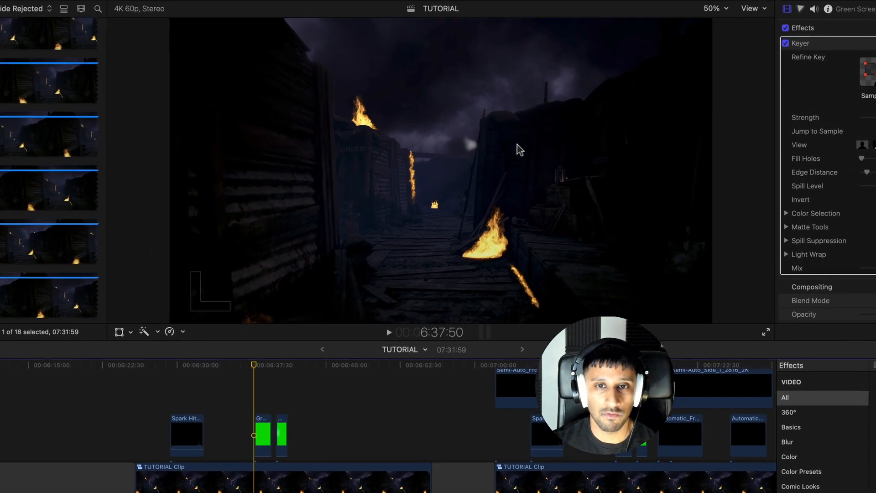
click(417, 247)
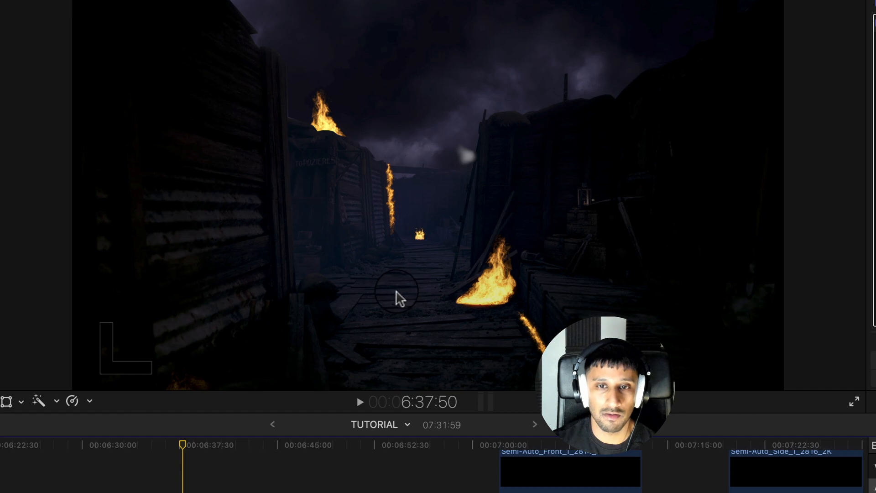
key(space)
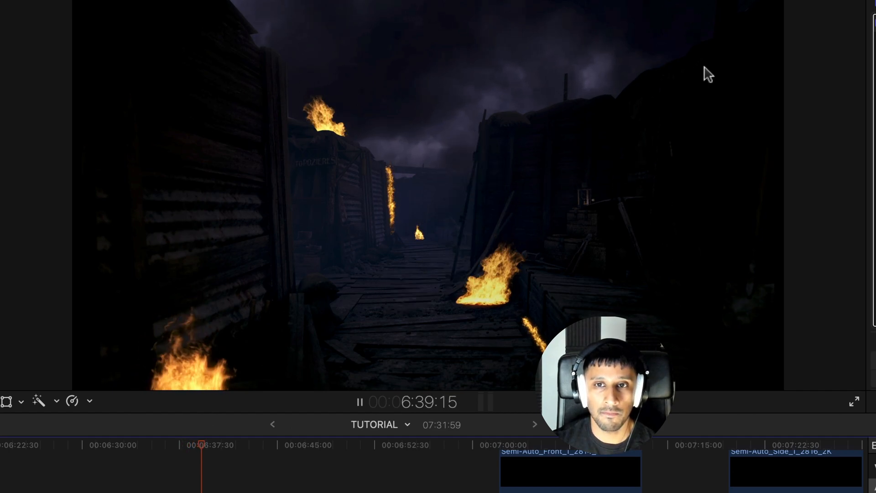
click(576, 296)
key(space)
click(509, 98)
click(462, 112)
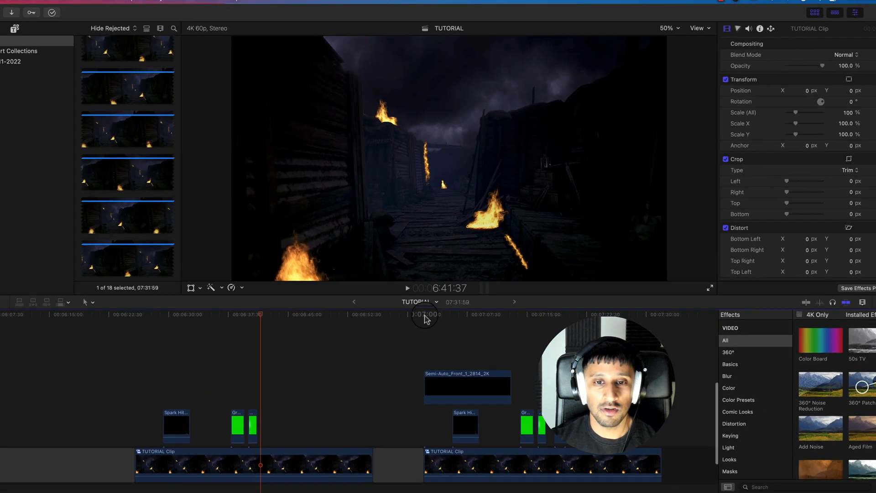
Play the second TUTORIAL Clip section from the start of Semi-Auto_Front_1_2814_2K through the Semi-Auto_Side_1_2816_2K overlay to preview the gunfire
click(439, 412)
click(447, 329)
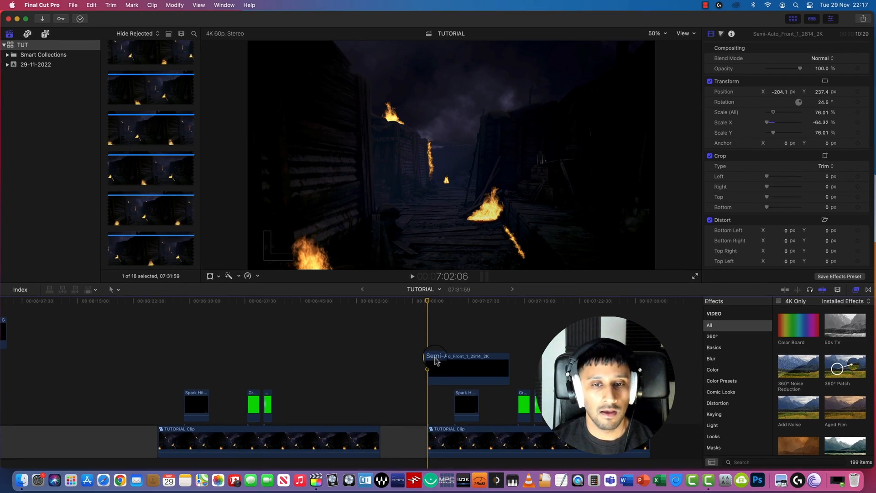
click(426, 300)
click(427, 303)
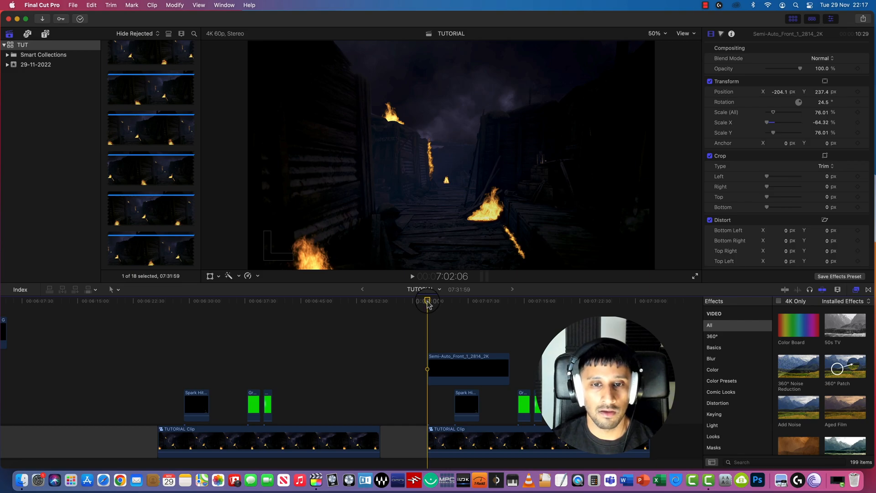
key(space)
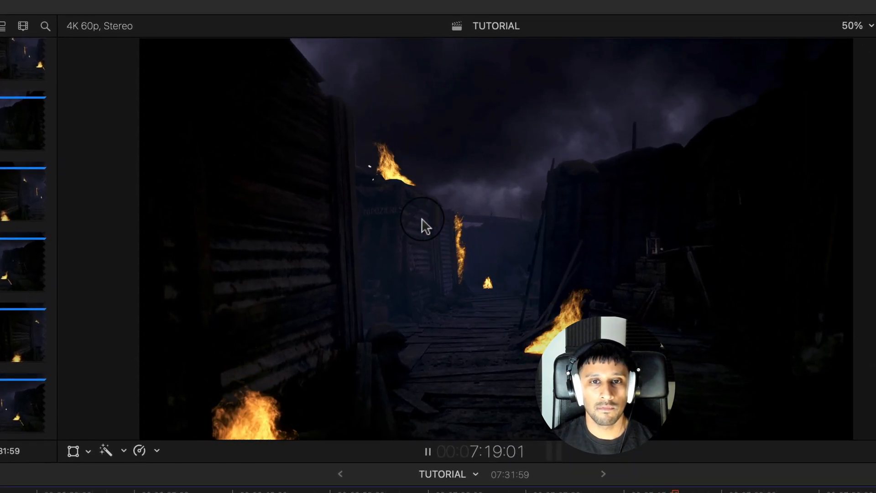
click(337, 126)
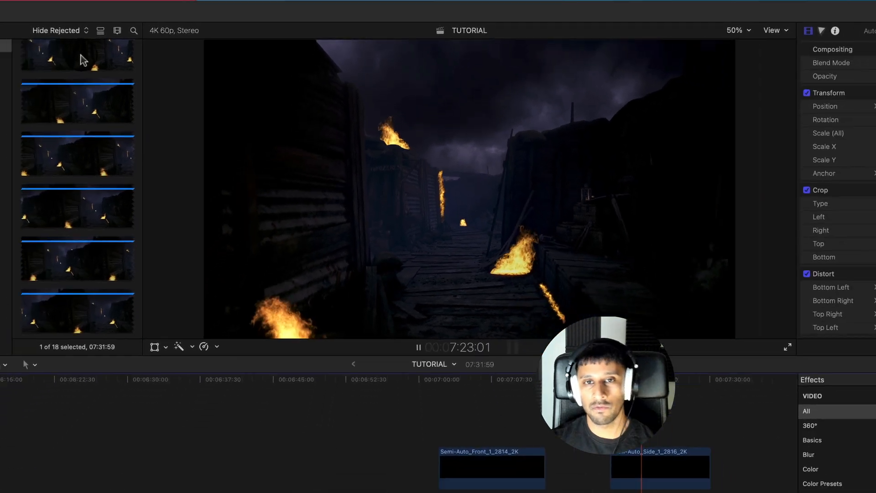
click(69, 139)
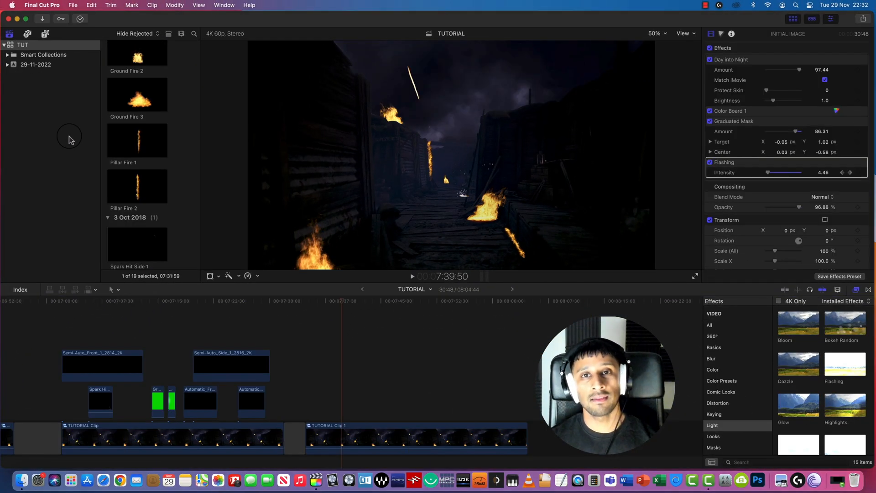